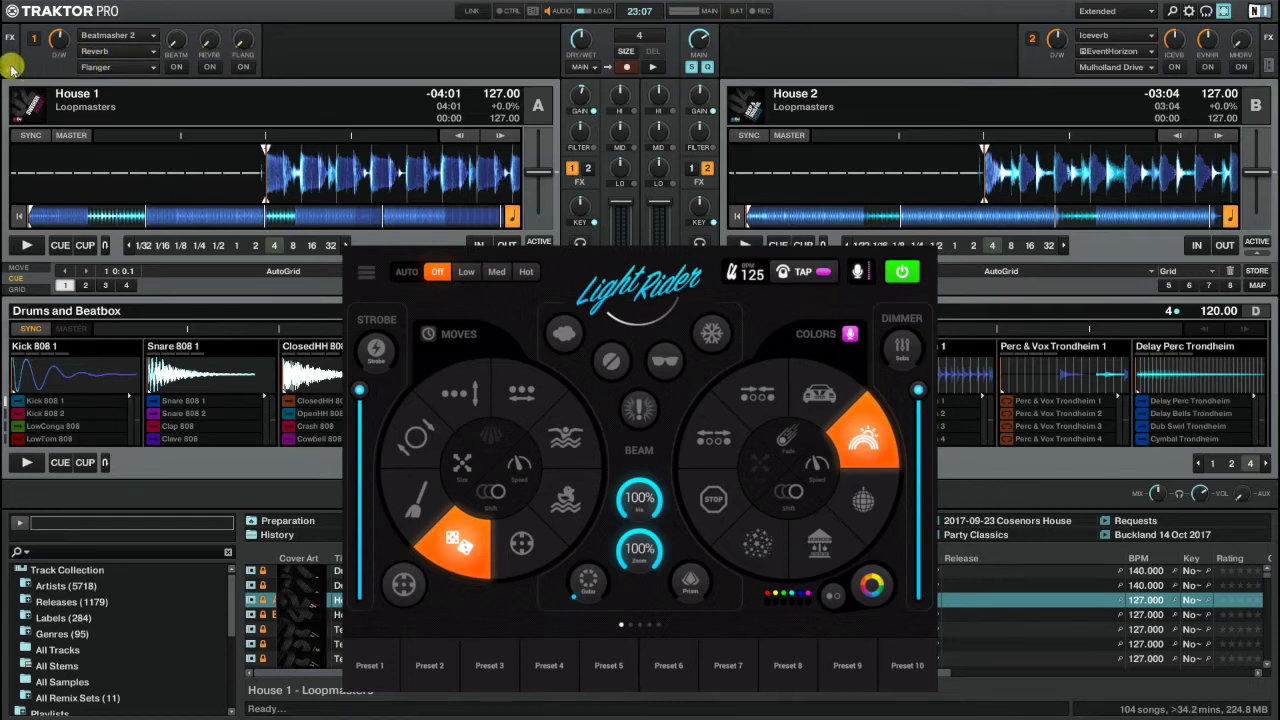
Swap the FX unit for the Master Clock panel, which shows 120.00 BPM.
{"action": "left_click", "coordinate": [11, 66]}
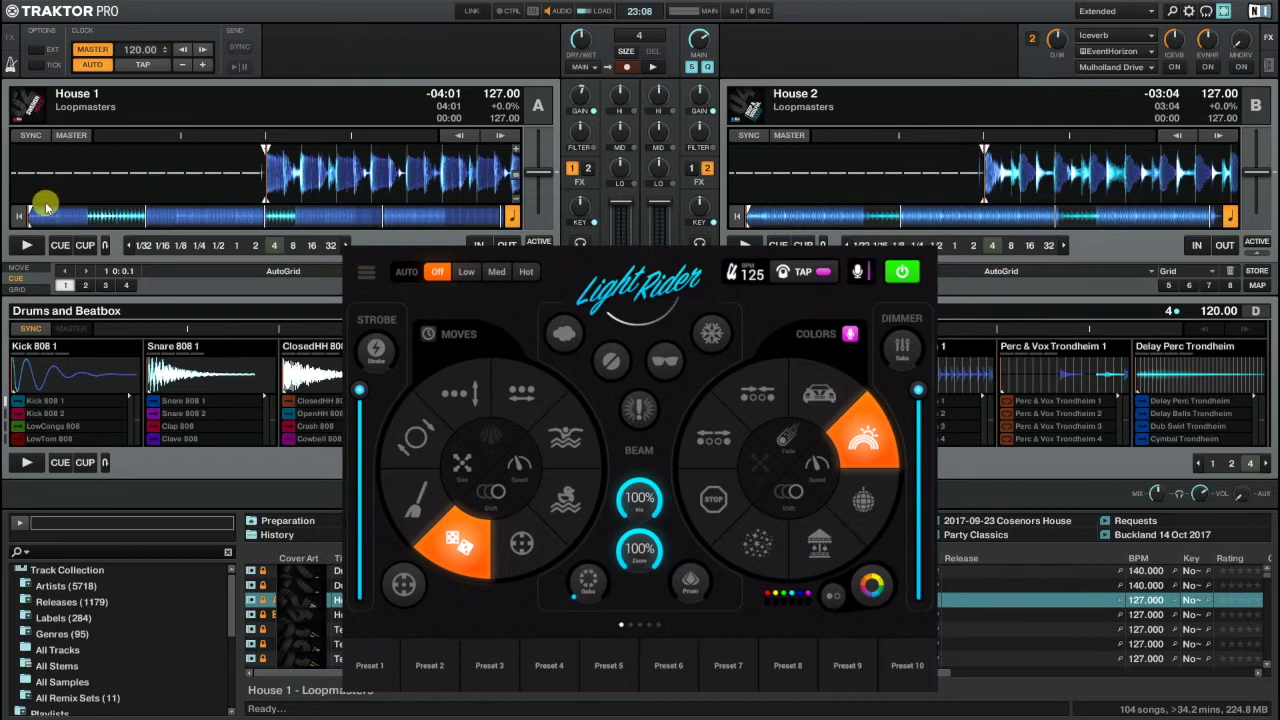
Play House 1 on deck A and set the master clock to AUTO, following it at 127.00 BPM.
{"action": "left_click", "coordinate": [27, 246]}
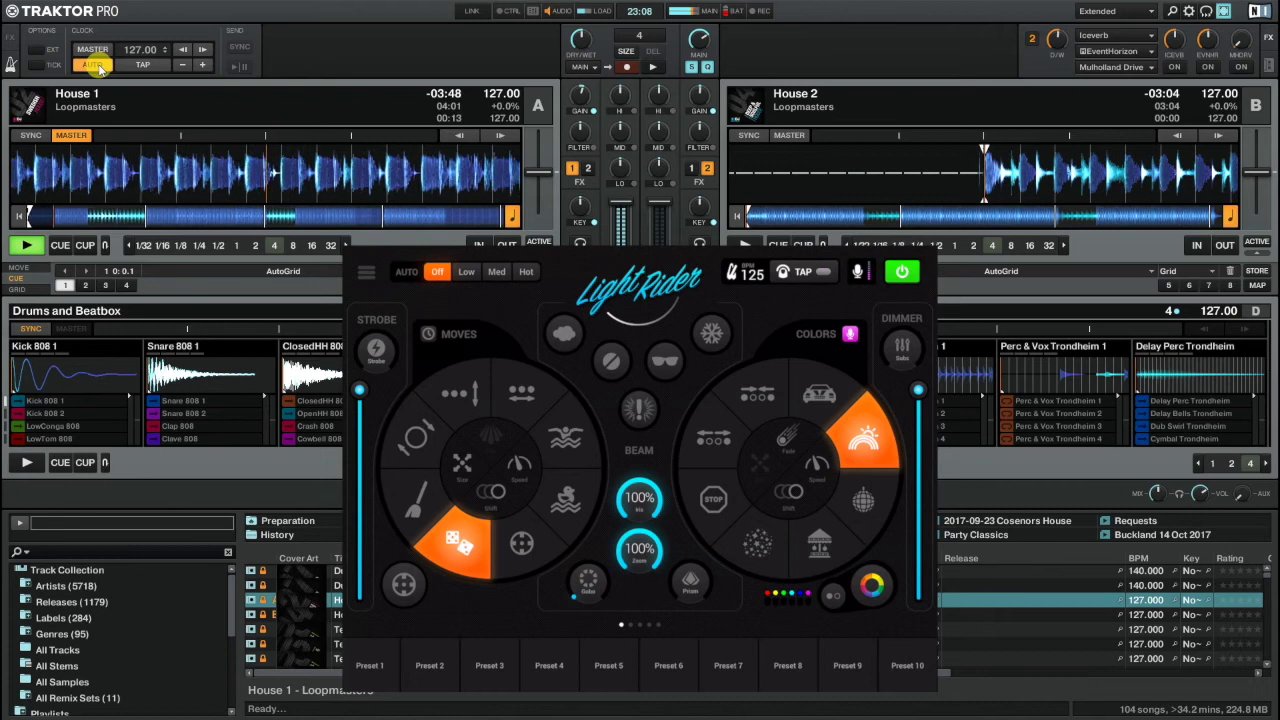
{"action": "left_click", "coordinate": [93, 65]}
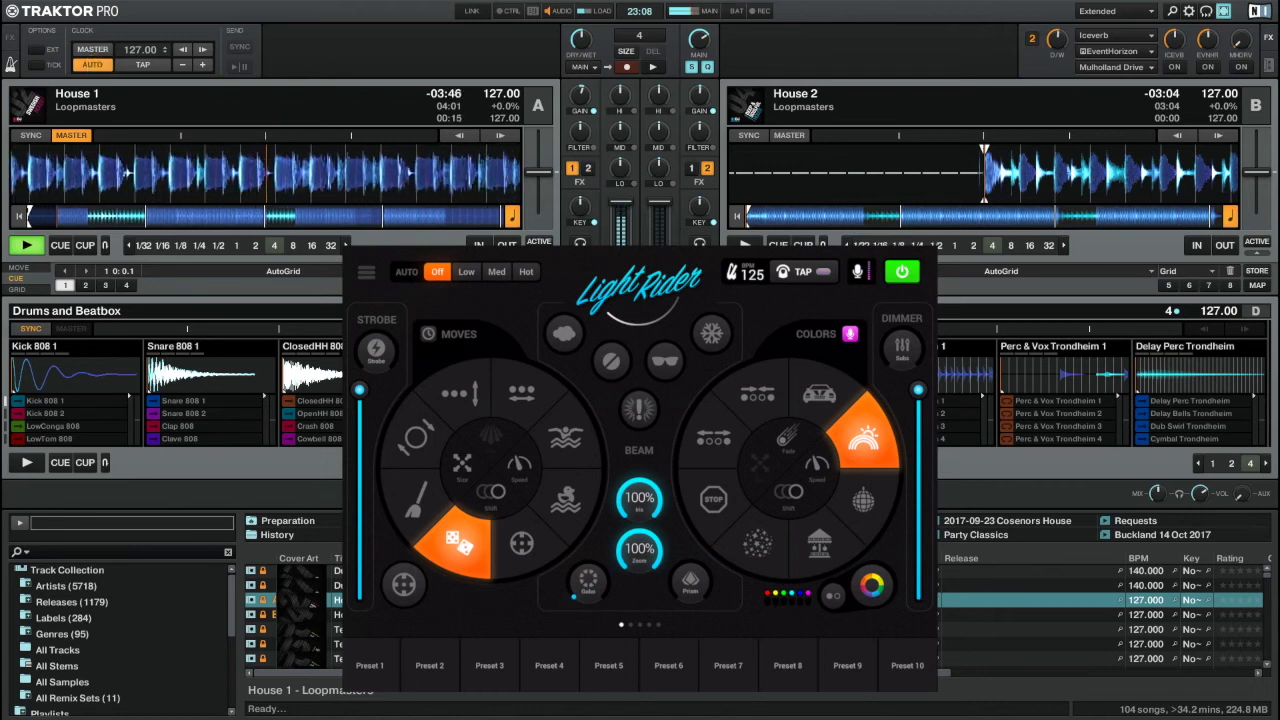
Sync and play House 2 on deck B, then nudge deck A's tempo down and back to 127 BPM.
{"action": "left_click", "coordinate": [755, 136]}
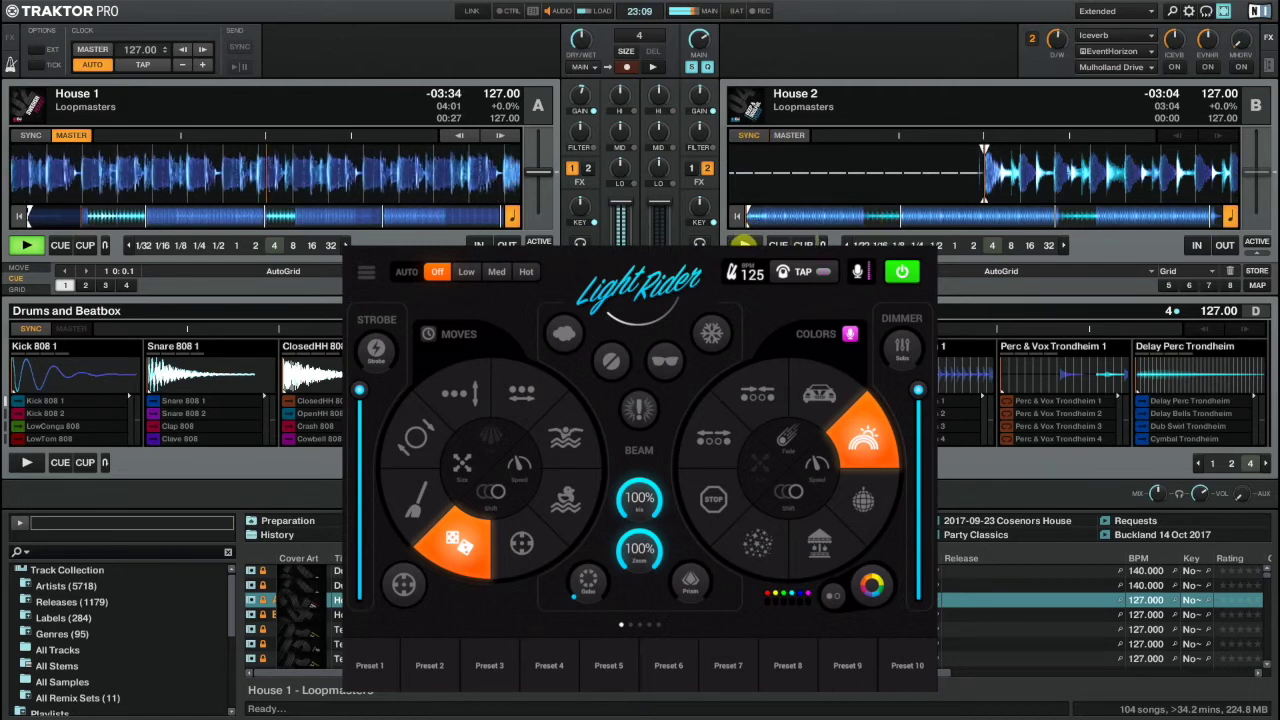
{"action": "left_click", "coordinate": [744, 244]}
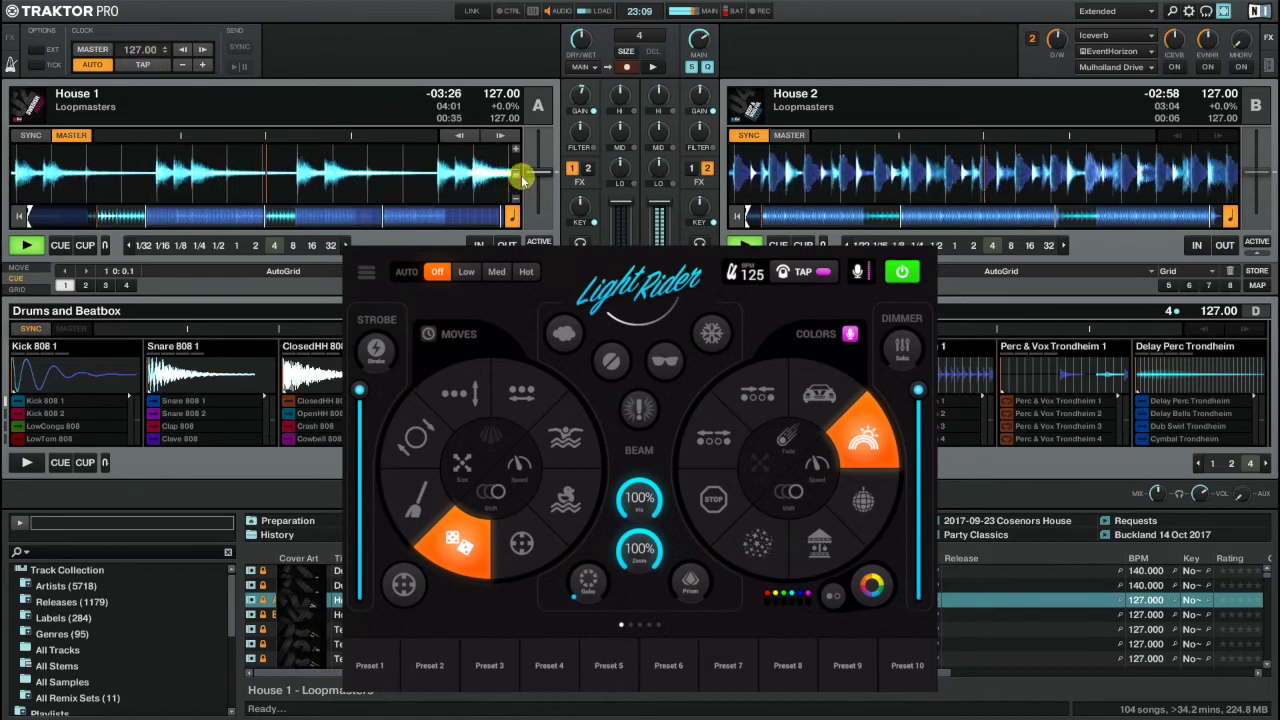
{"action": "left_click_drag", "start_coordinate": [540, 170], "coordinate": [543, 175]}
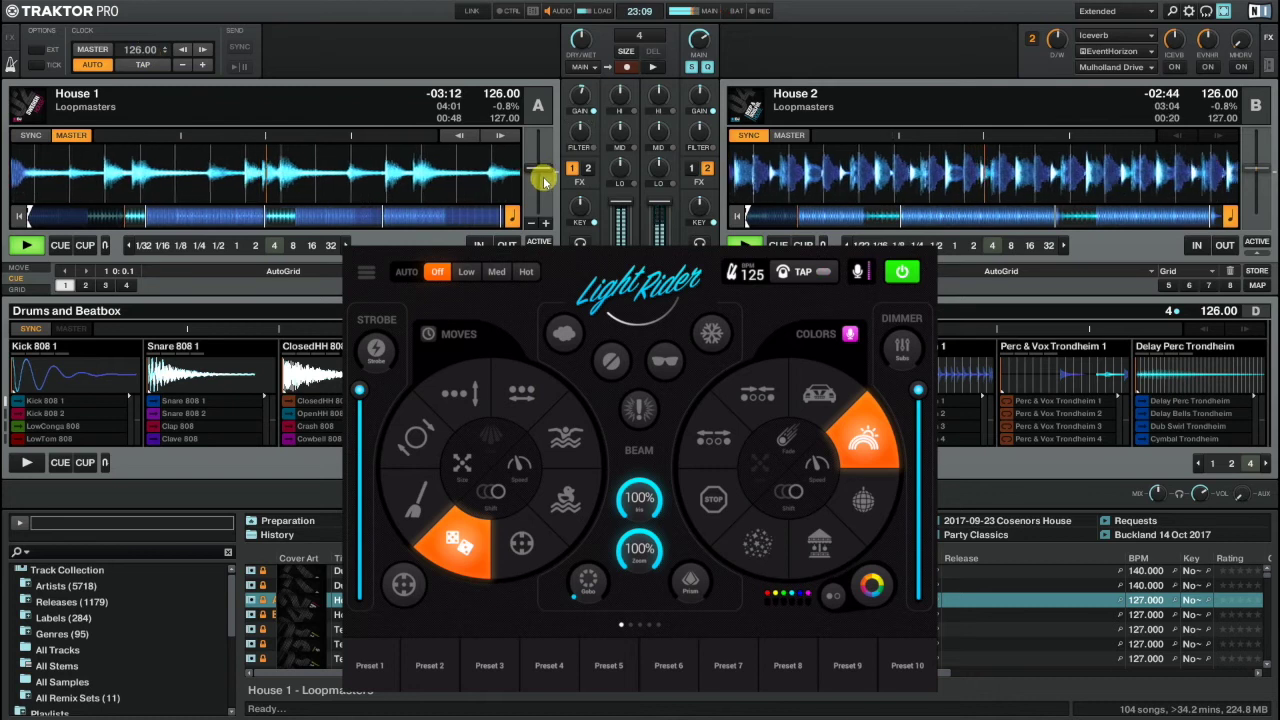
{"action": "left_click_drag", "start_coordinate": [537, 174], "coordinate": [540, 170]}
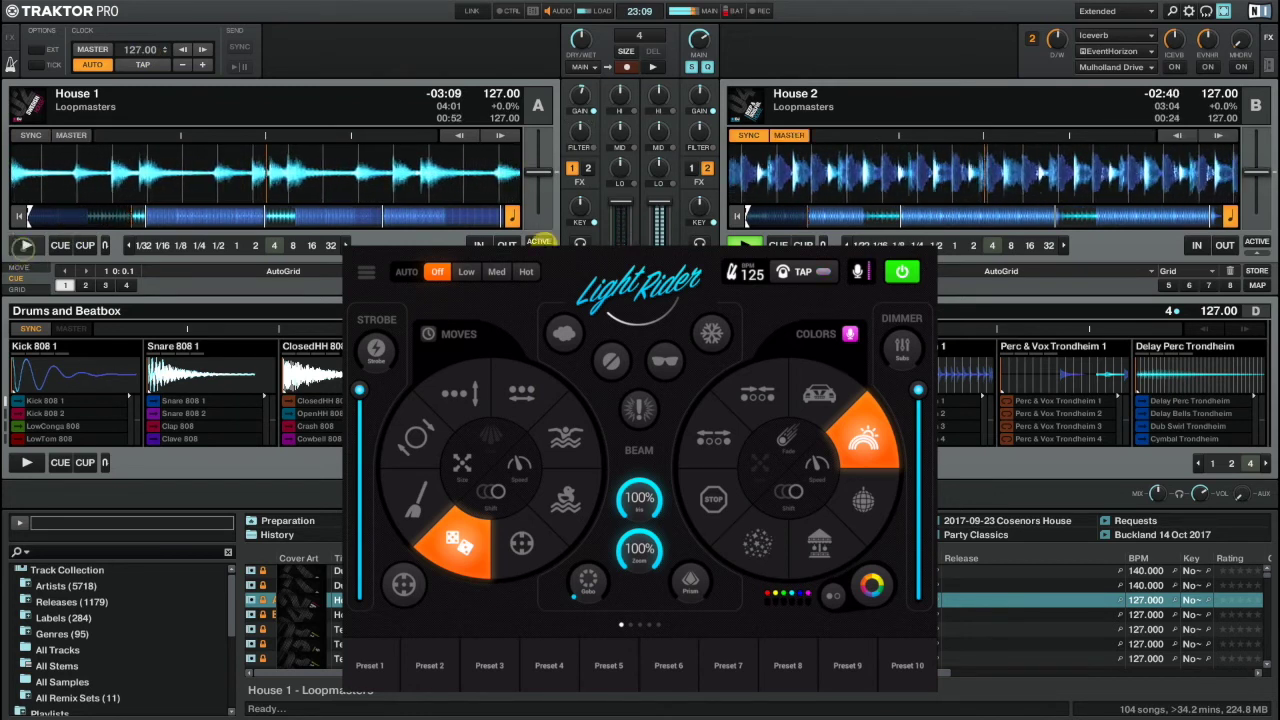
Stop deck A, then stop deck B and return it to the track start.
{"action": "left_click", "coordinate": [25, 248]}
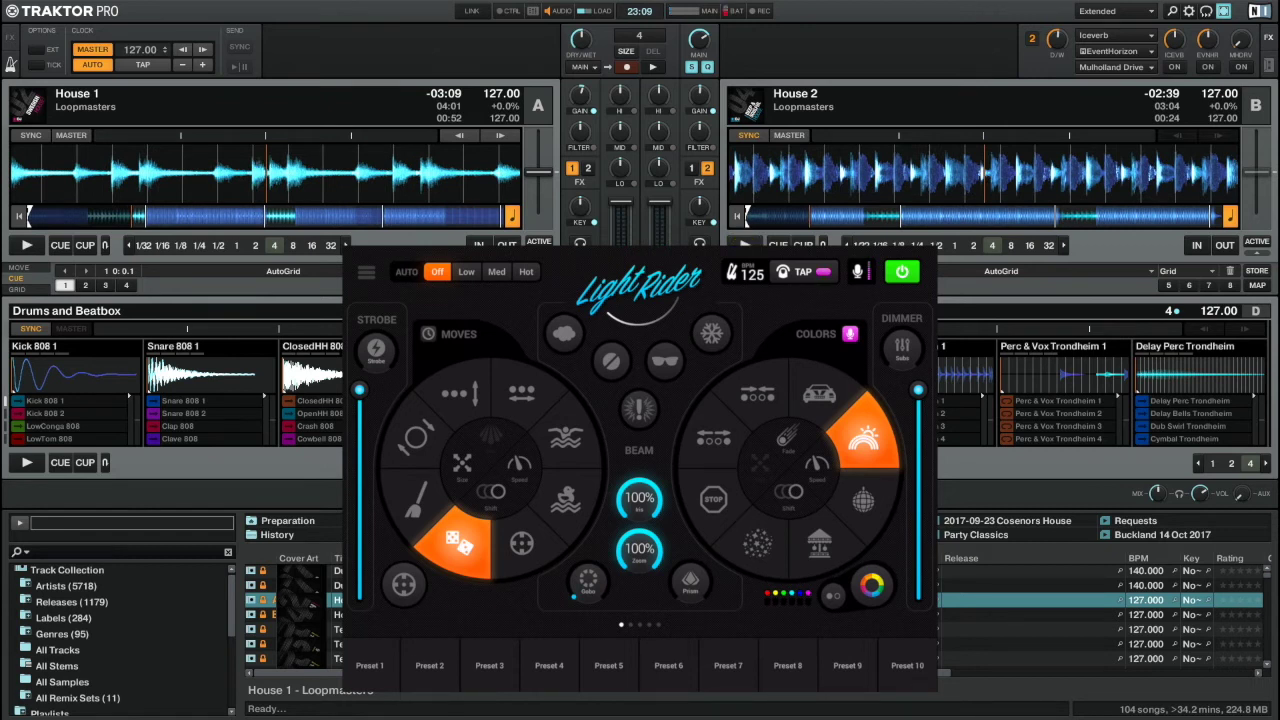
{"action": "left_click", "coordinate": [63, 286]}
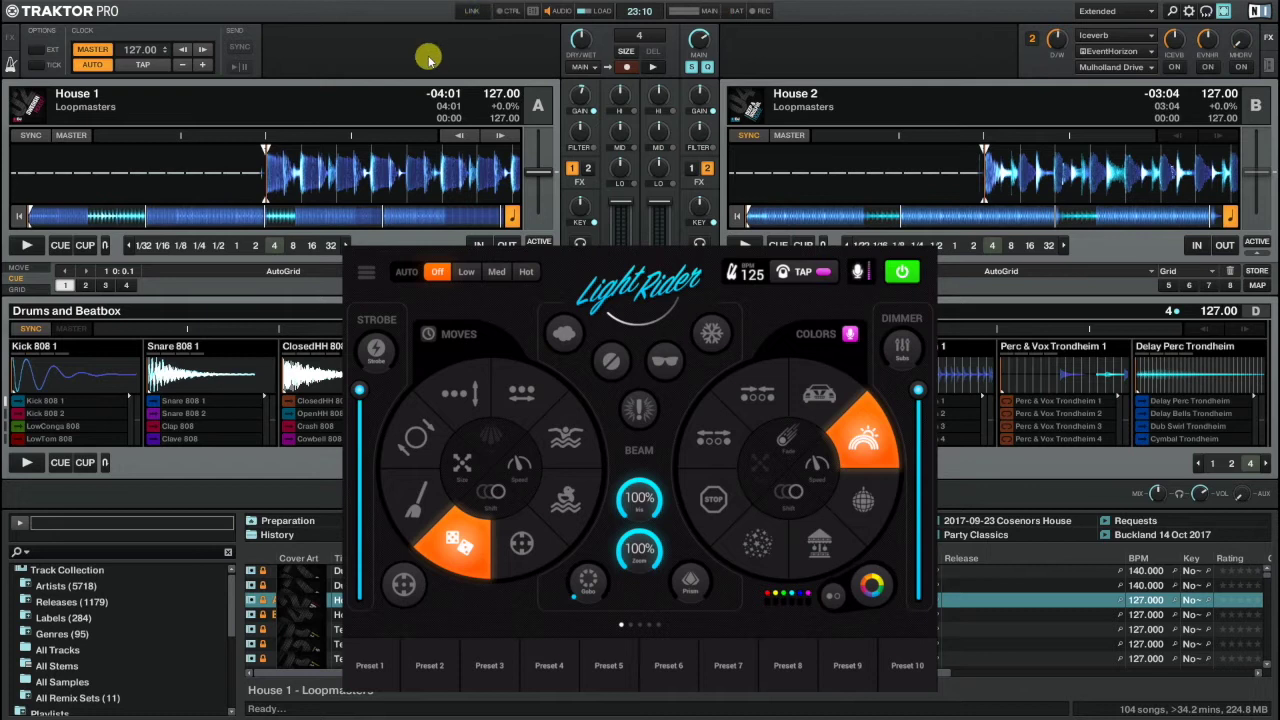
Turn on Ableton Link so the clock, deck B and LightRider share 125 BPM.
{"action": "left_click", "coordinate": [472, 12]}
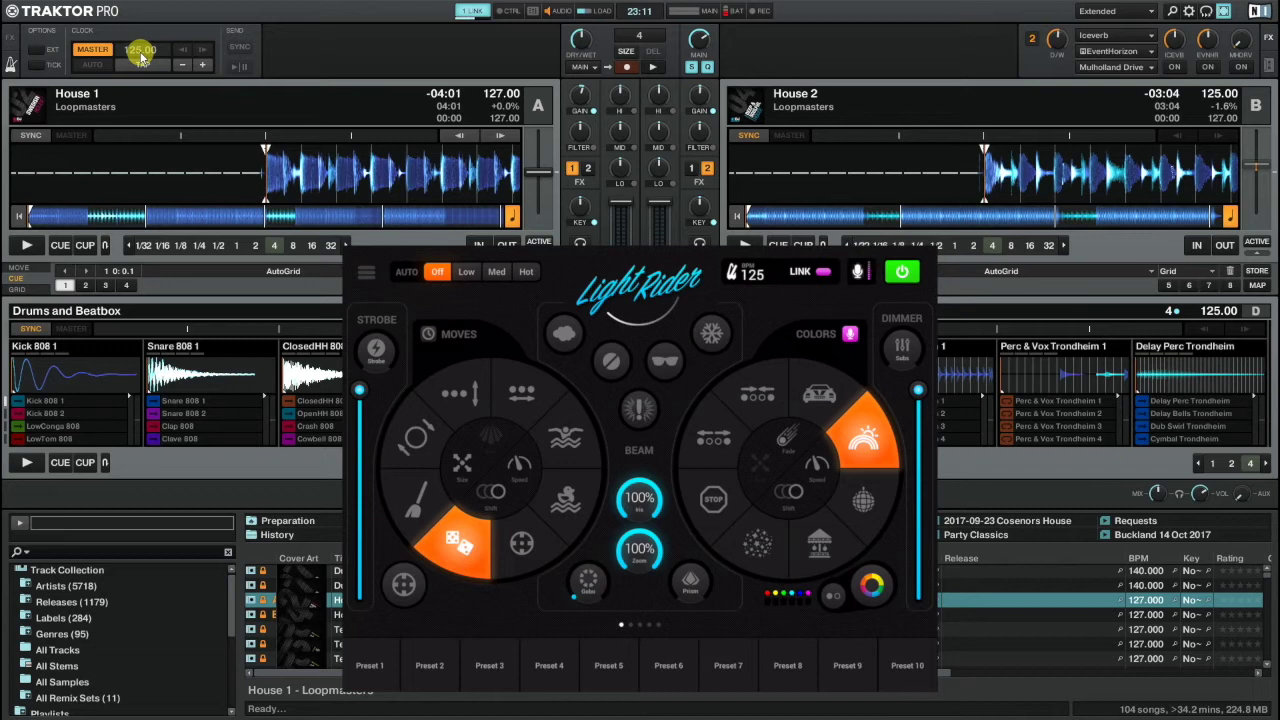
Enter 120 BPM as the master clock tempo.
{"action": "double_click", "coordinate": [138, 54]}
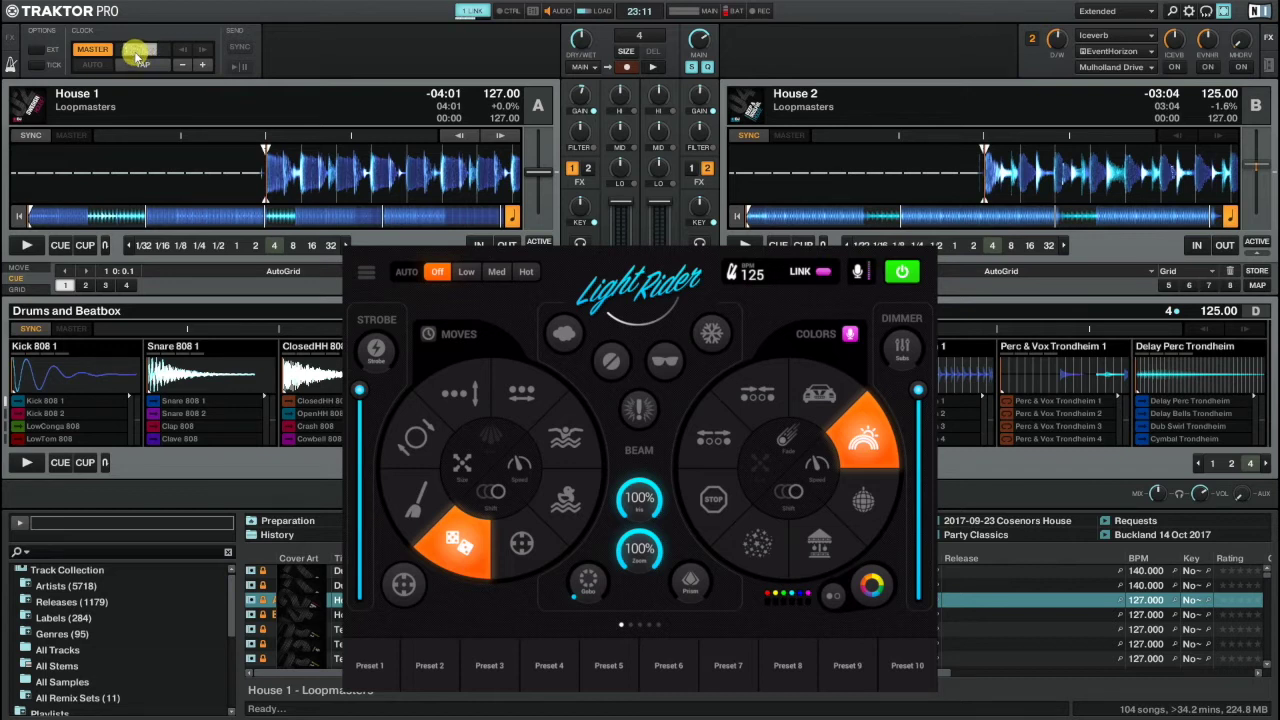
{"action": "type", "text": "126"}
{"action": "key", "text": "Return"}
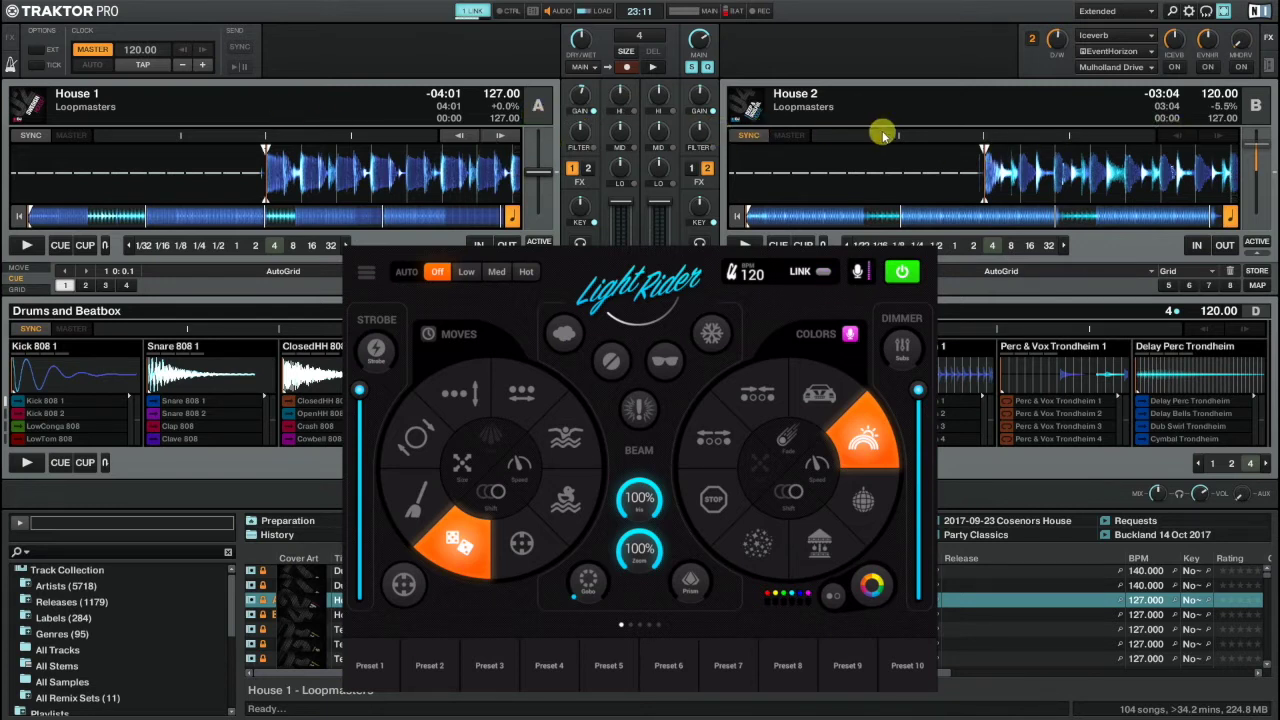
Toggle deck B's sync on and off, then play House 1 unsynced on deck A at 127 BPM.
{"action": "left_click", "coordinate": [748, 138]}
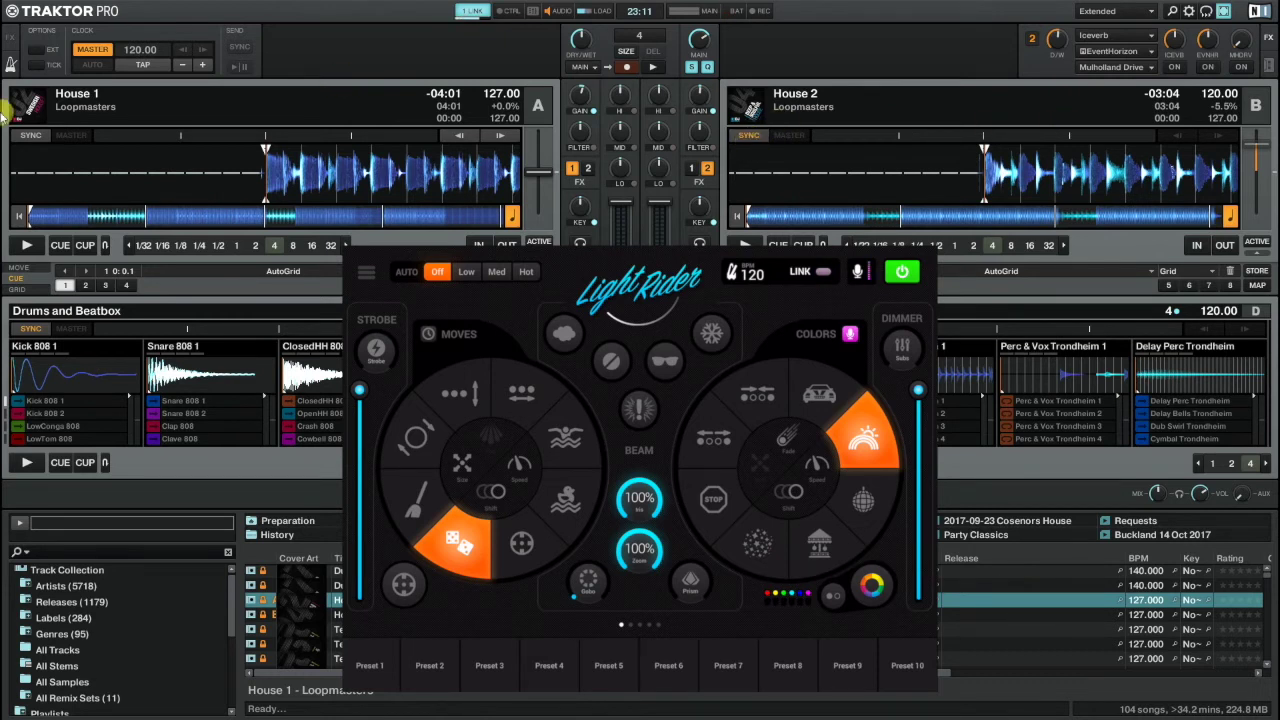
{"action": "left_click", "coordinate": [752, 137]}
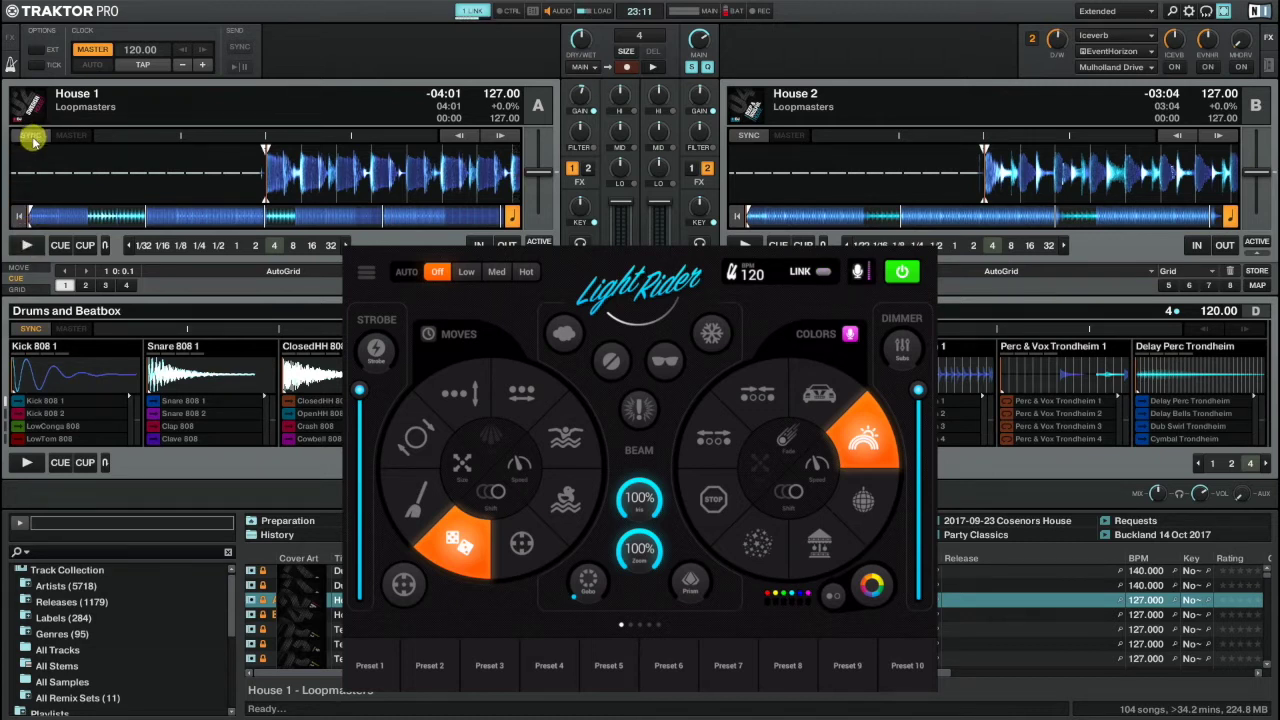
{"action": "left_click", "coordinate": [27, 247]}
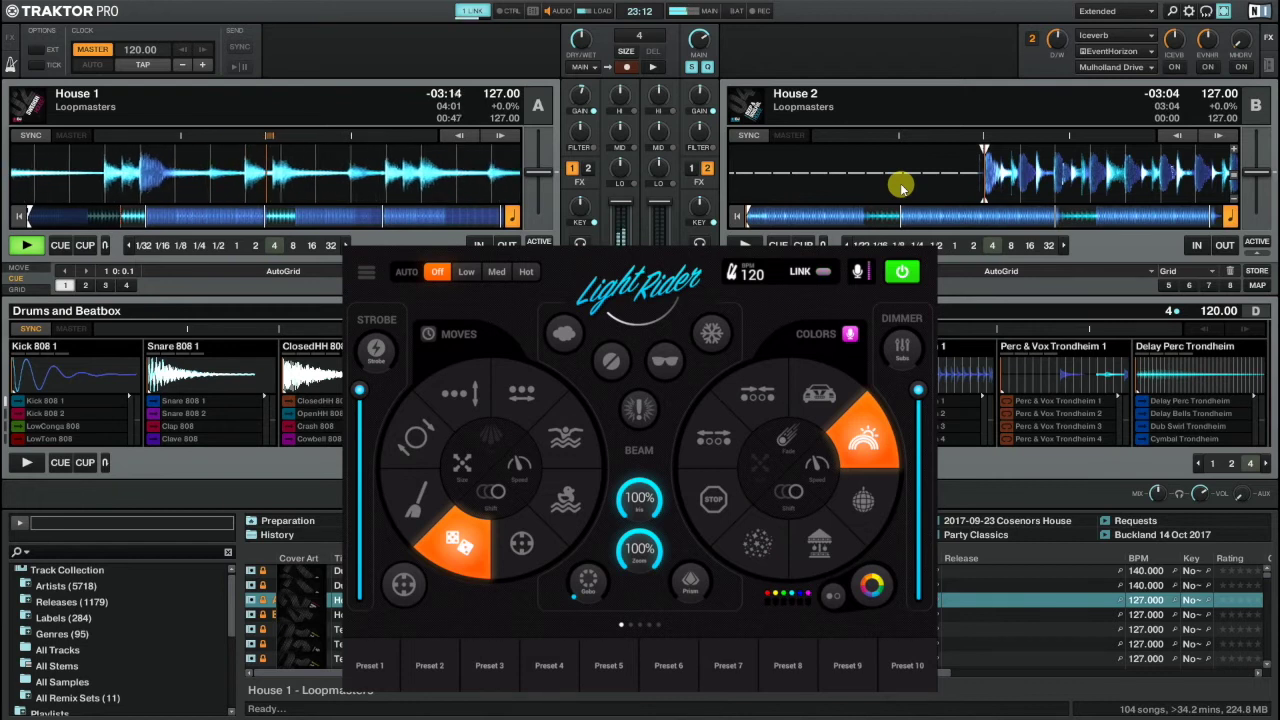
Pause and rewind House 1 on deck A, then sync decks A and B to the 120 BPM master.
{"action": "left_click", "coordinate": [38, 244]}
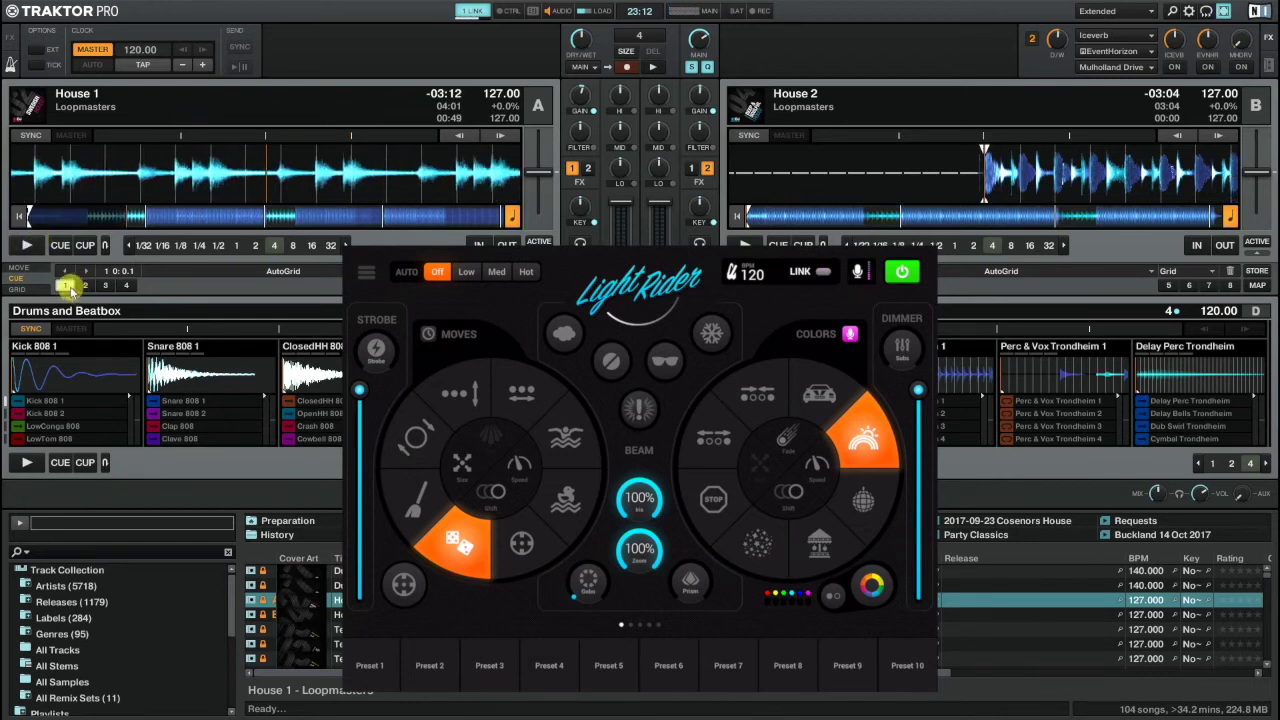
{"action": "left_click", "coordinate": [65, 271]}
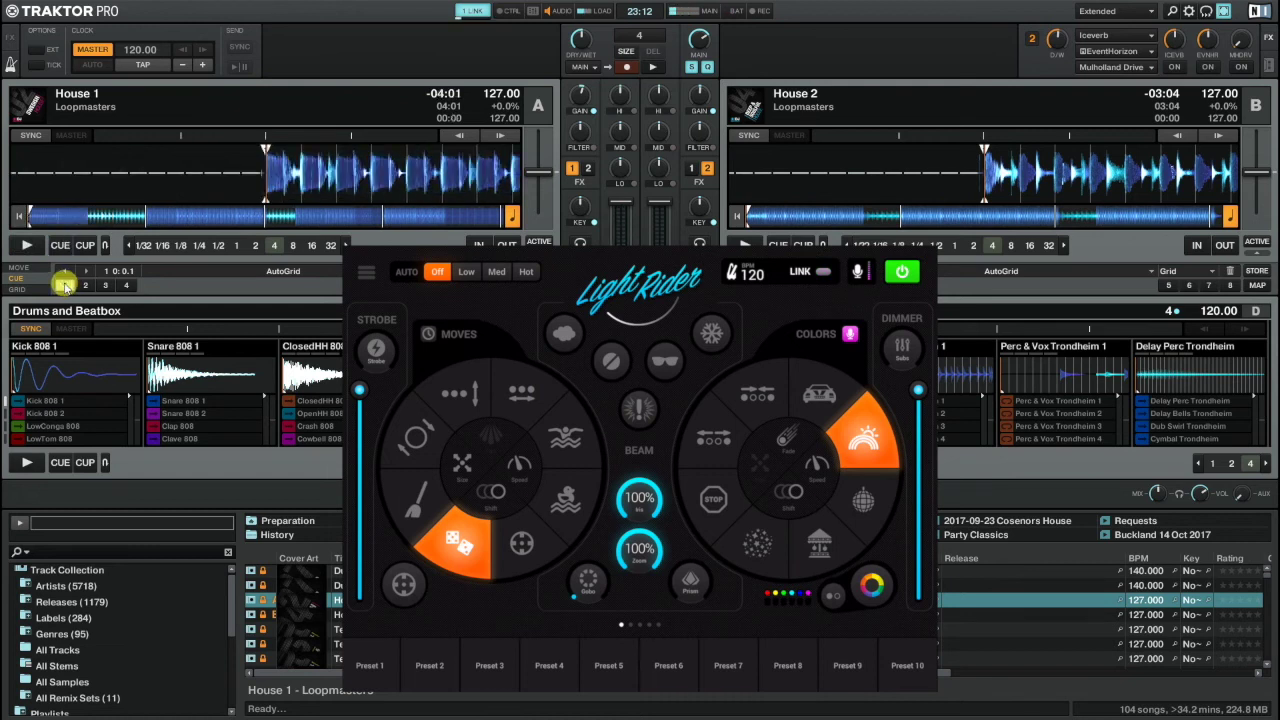
{"action": "left_click", "coordinate": [31, 136]}
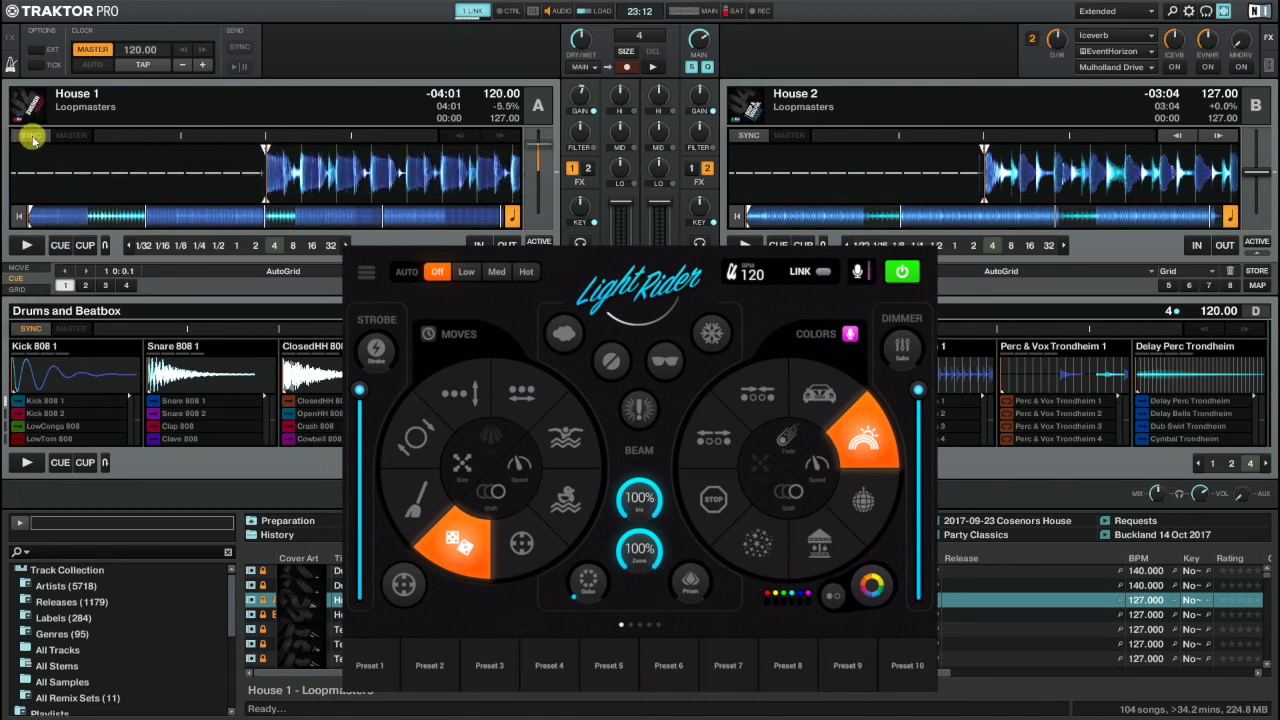
{"action": "left_click", "coordinate": [750, 137]}
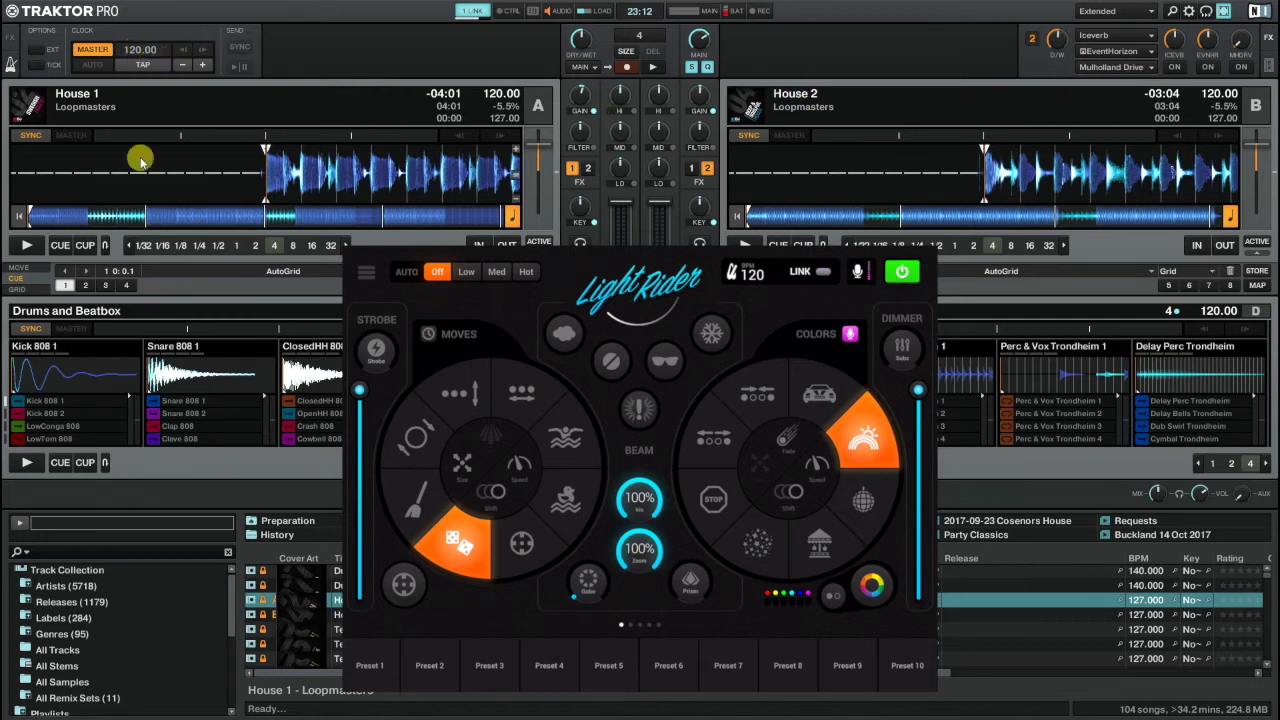
Enter 132 BPM as the master clock tempo and start House 1 on deck A.
{"action": "double_click", "coordinate": [137, 52]}
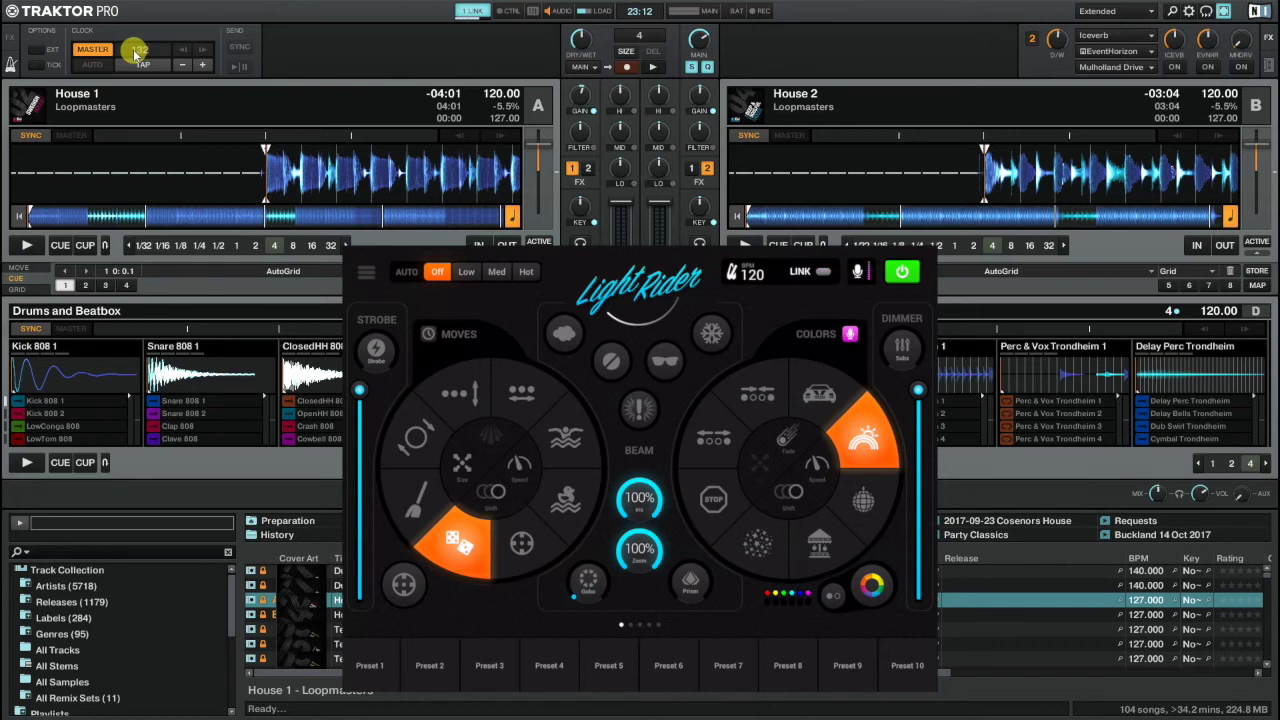
{"action": "key", "text": "Return"}
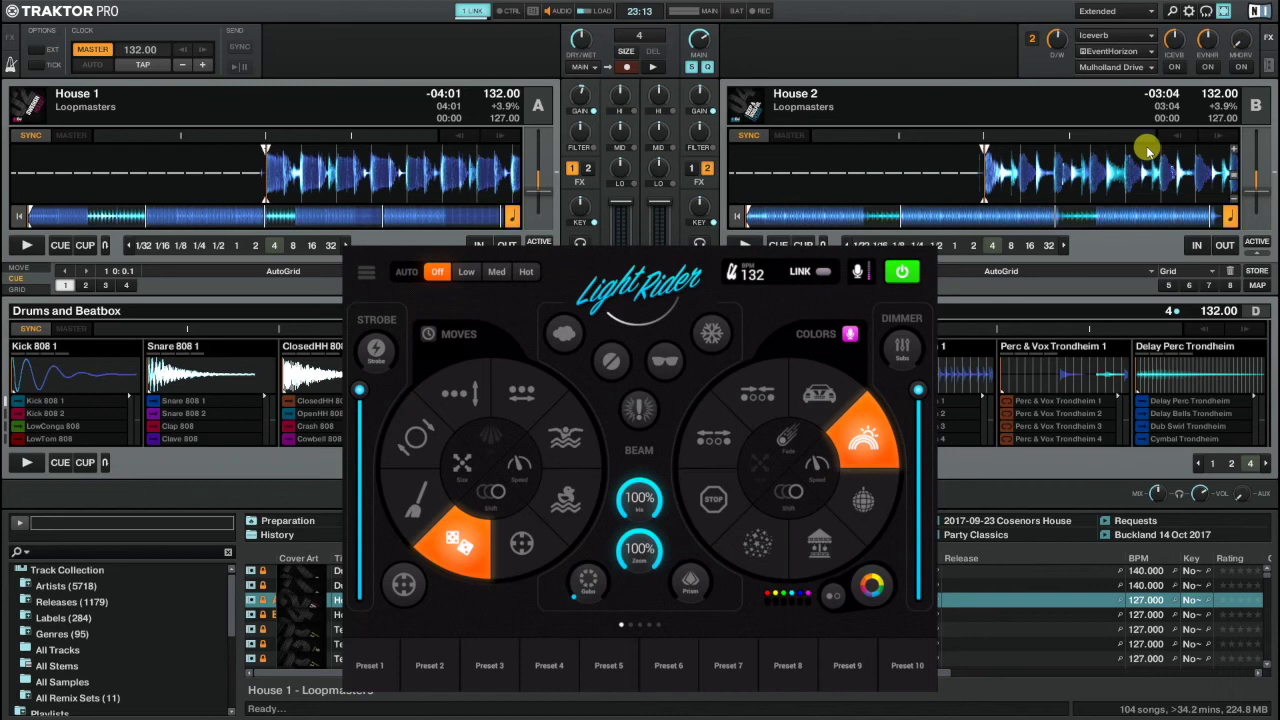
{"action": "left_click", "coordinate": [22, 245]}
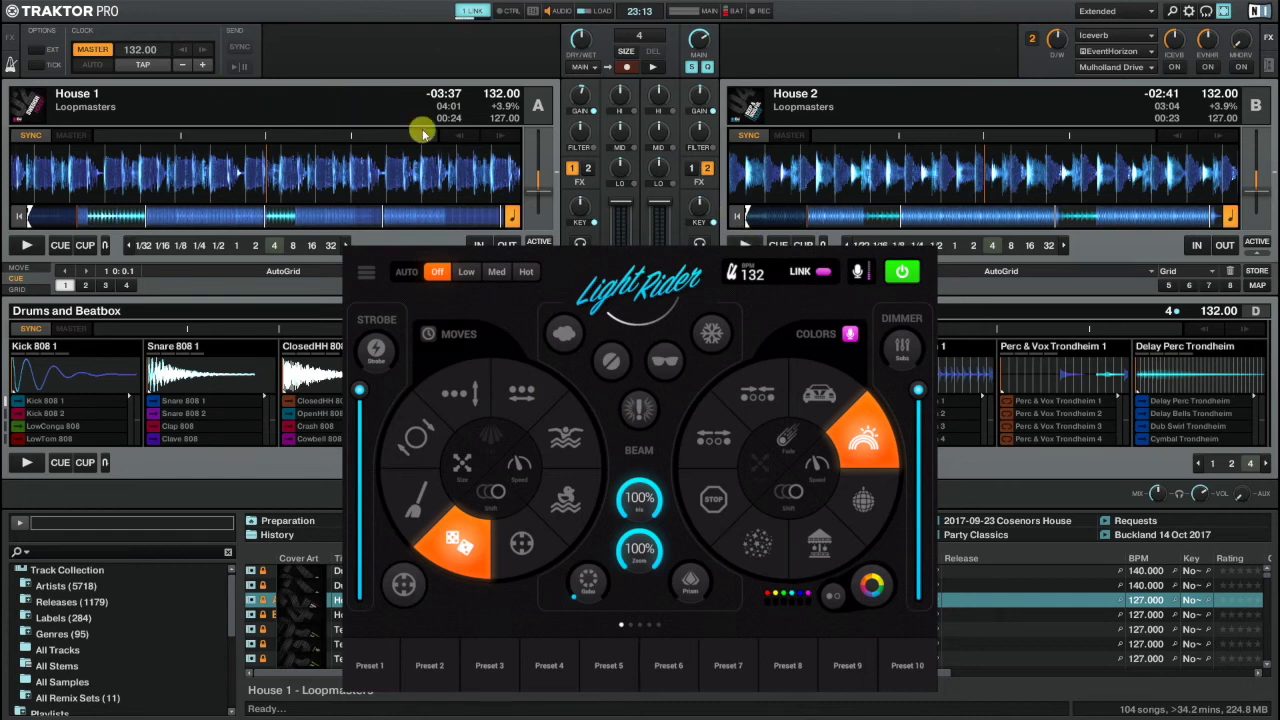
Restart House 1 from its start, play House 2 on deck B, and select the master tempo field.
{"action": "left_click", "coordinate": [63, 285]}
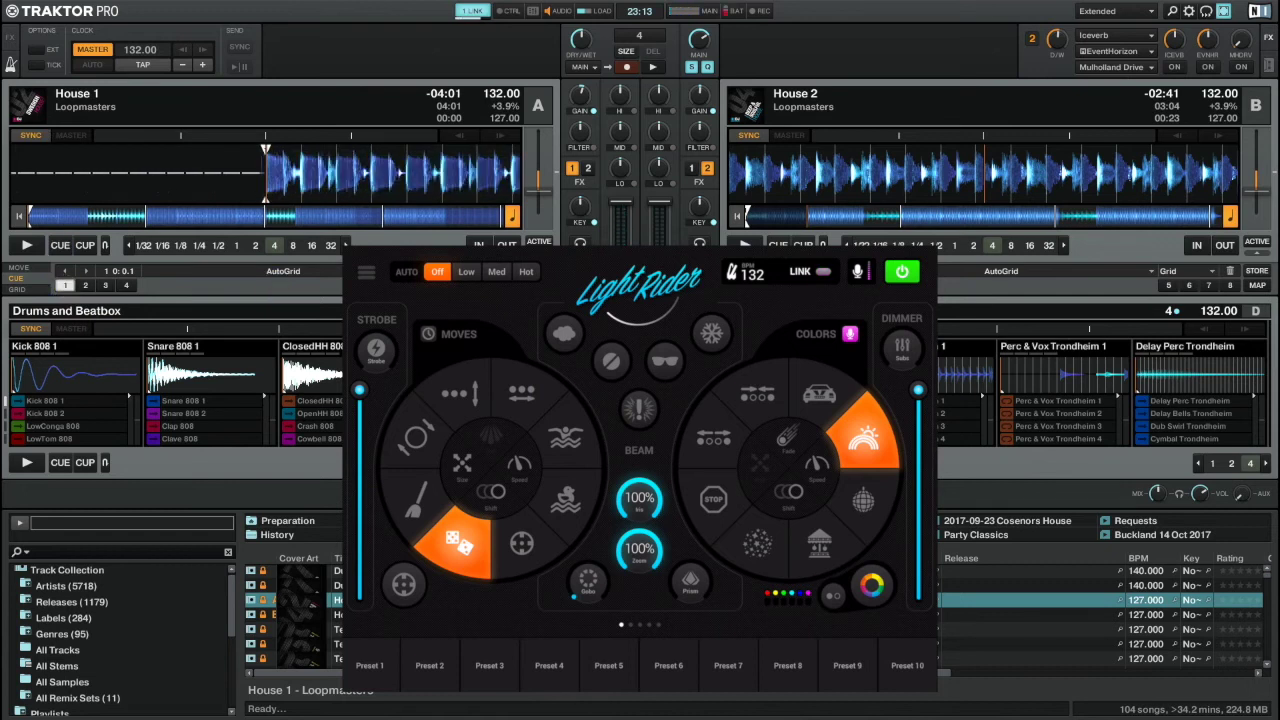
{"action": "left_click", "coordinate": [27, 245]}
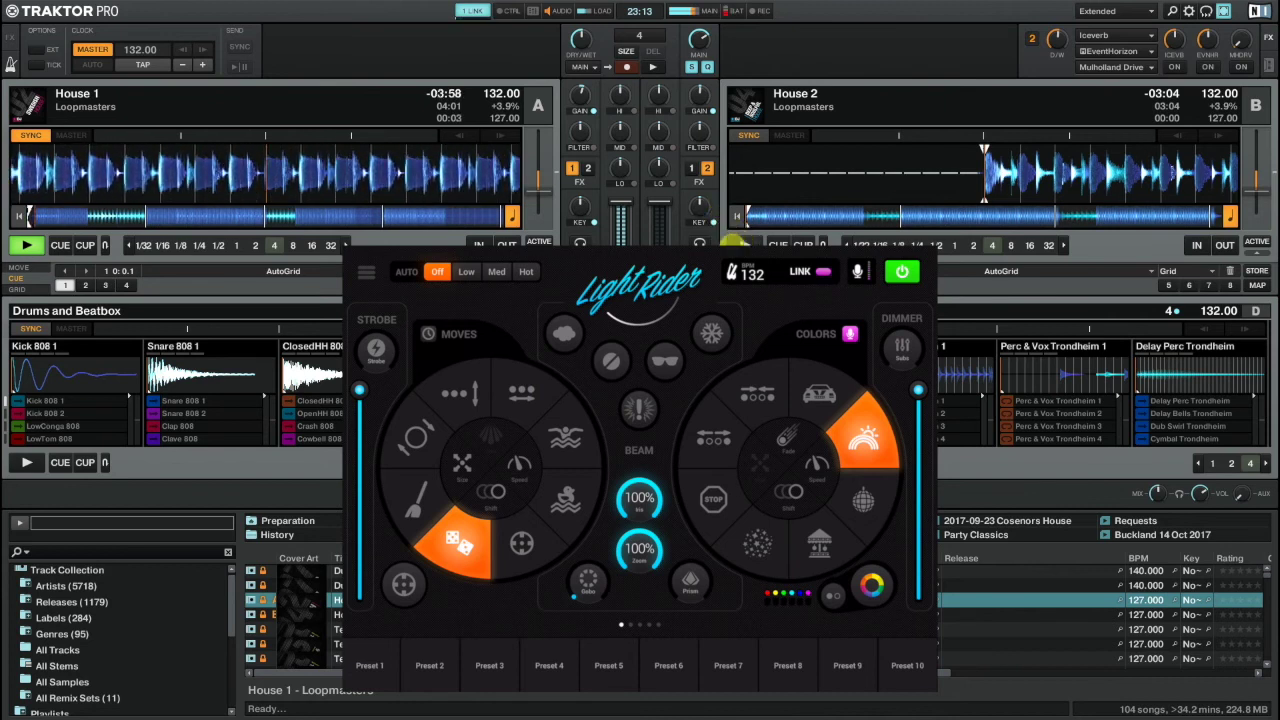
{"action": "left_click", "coordinate": [740, 245]}
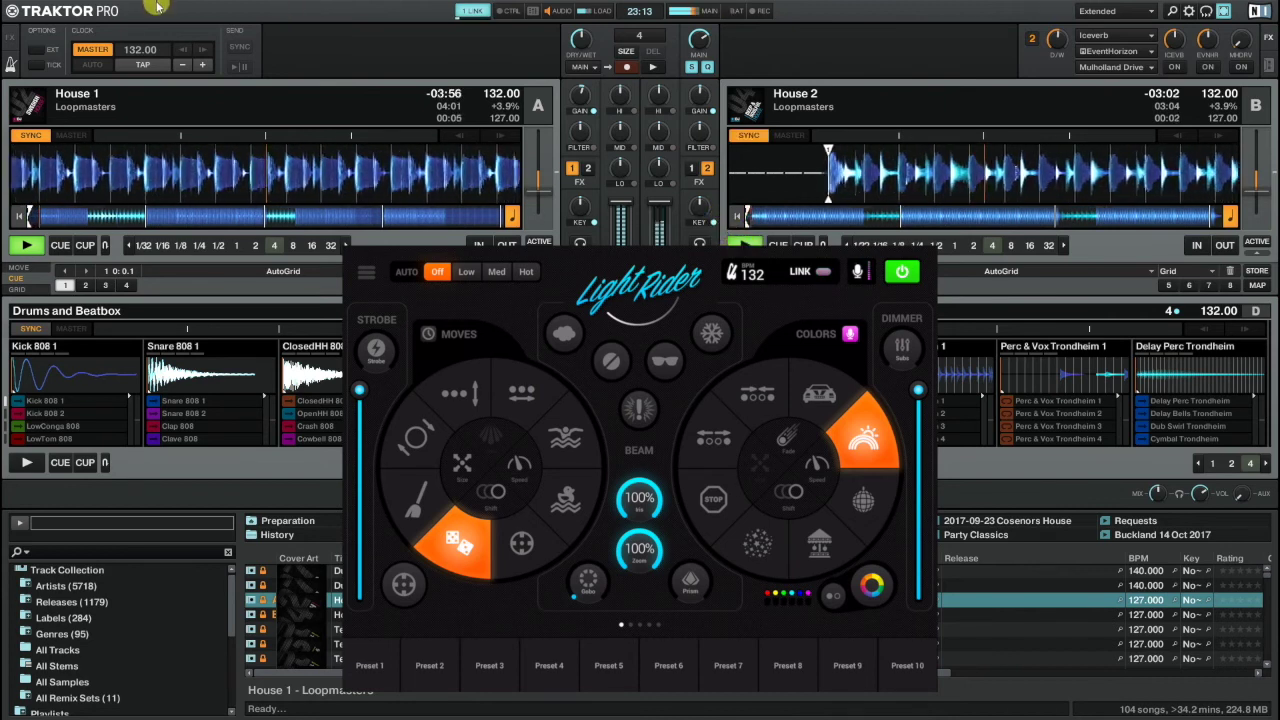
{"action": "left_click", "coordinate": [136, 52]}
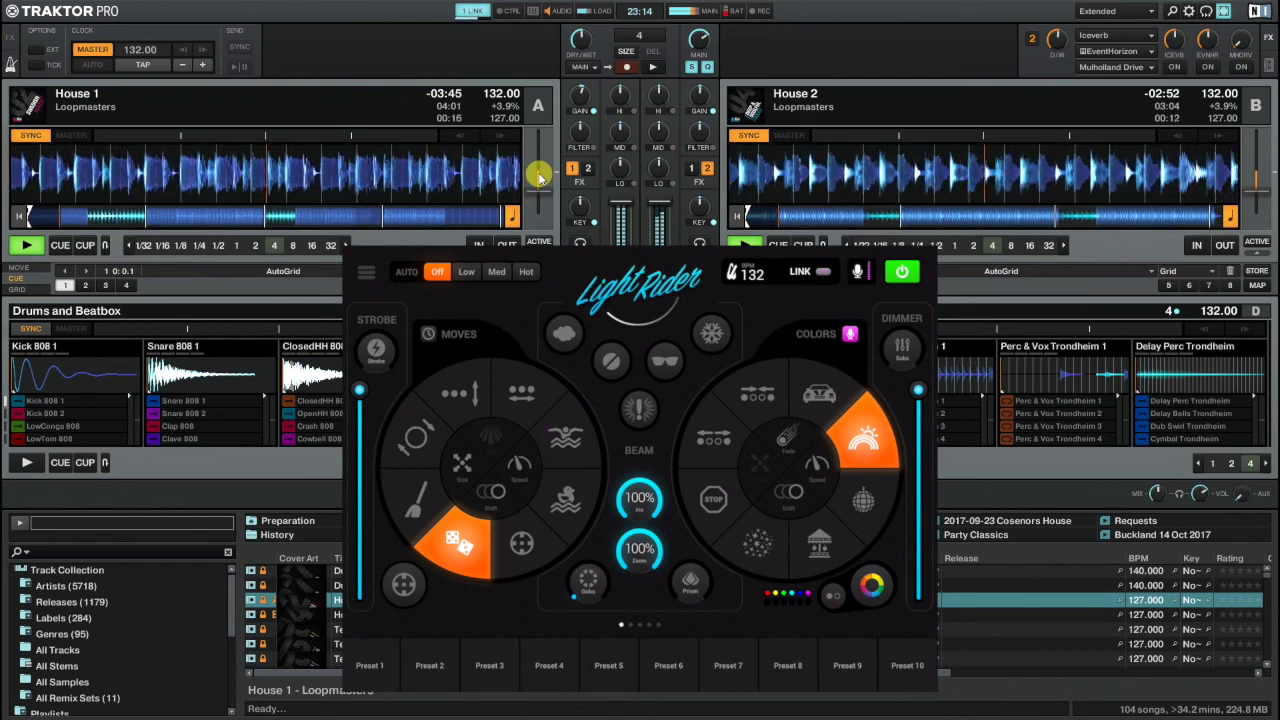
Set the master clock tempo to 127.00 BPM so both decks and LightRider follow at 127.
{"action": "double_click", "coordinate": [136, 50]}
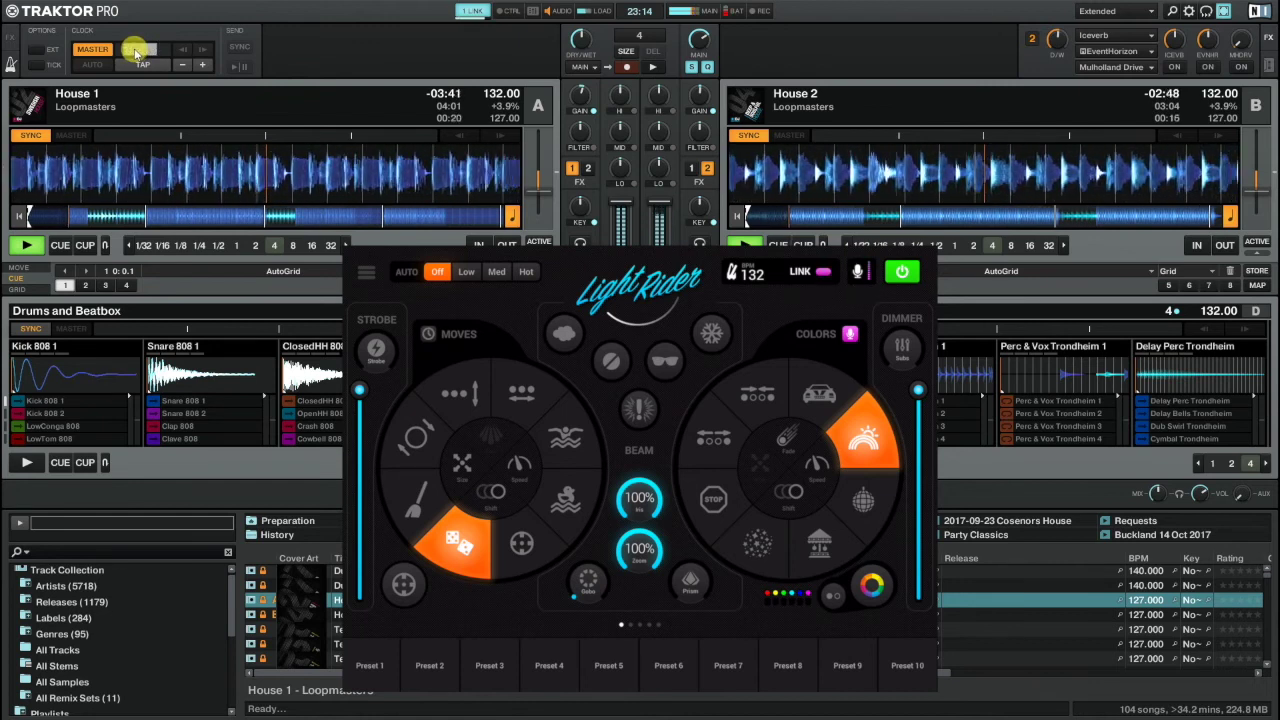
{"action": "type", "text": "127"}
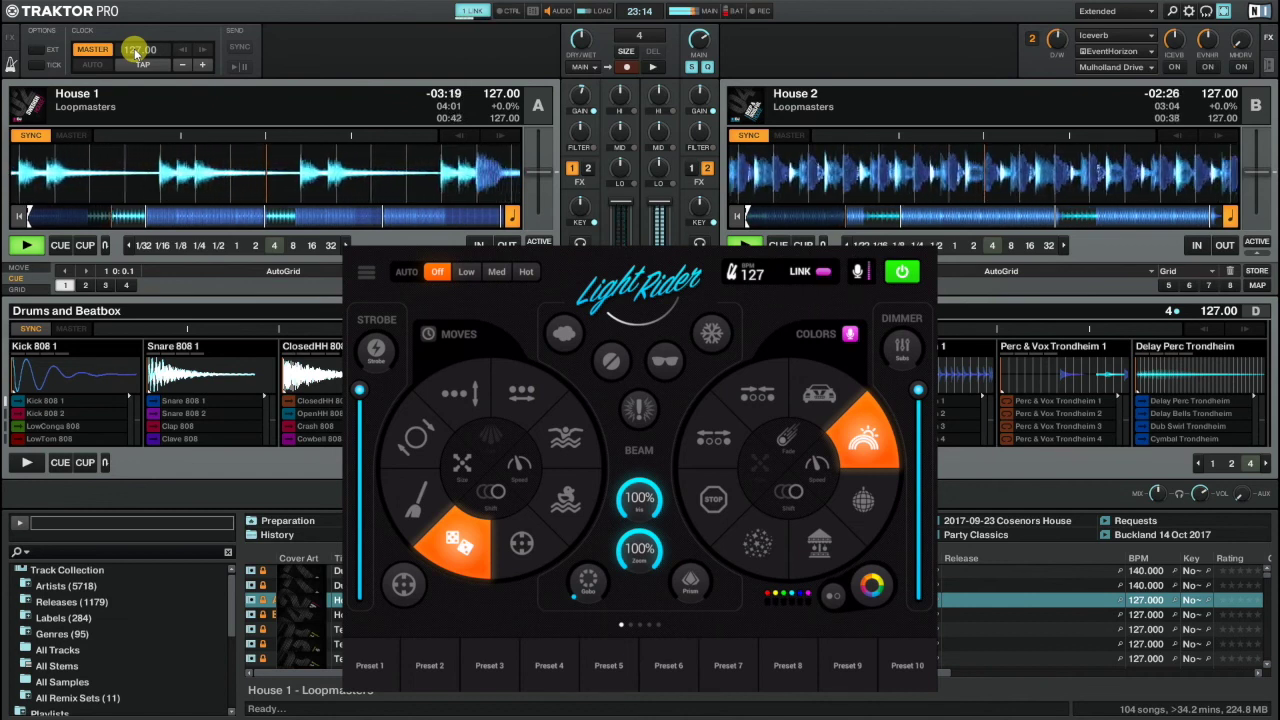
Stop House 1 on deck A, leaving House 2 playing on deck B at 127 BPM.
{"action": "left_click", "coordinate": [27, 245]}
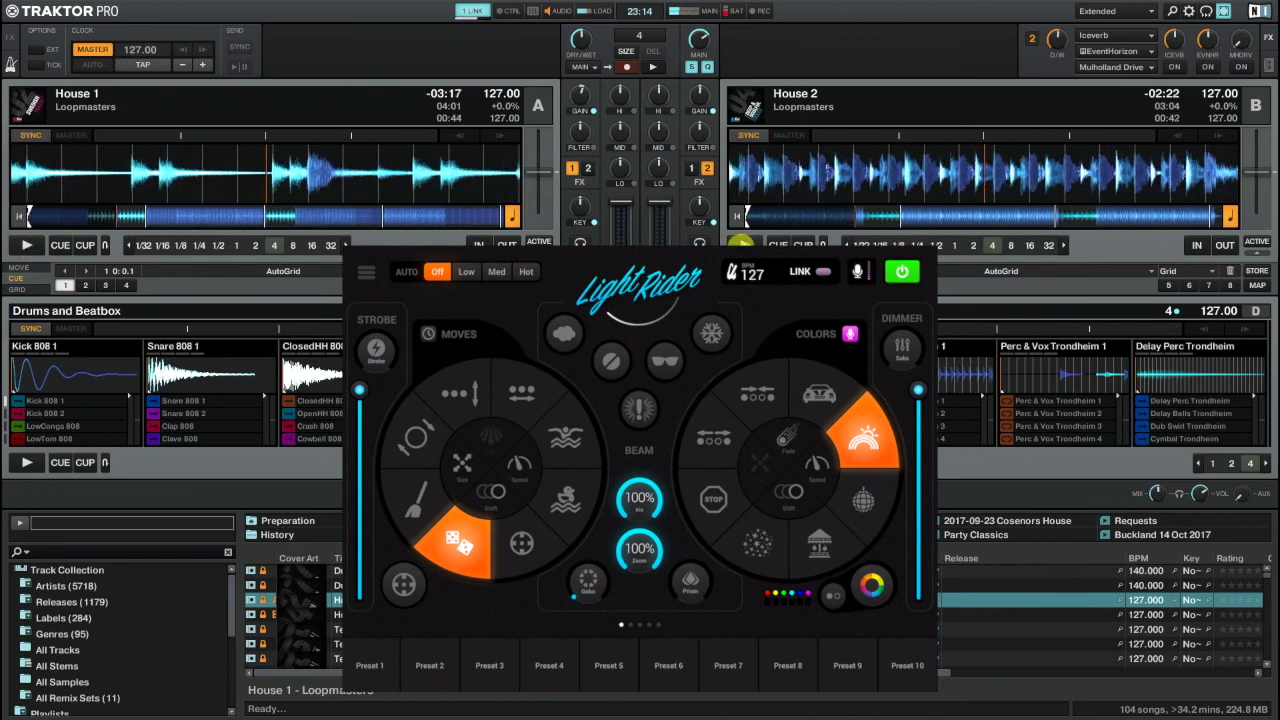